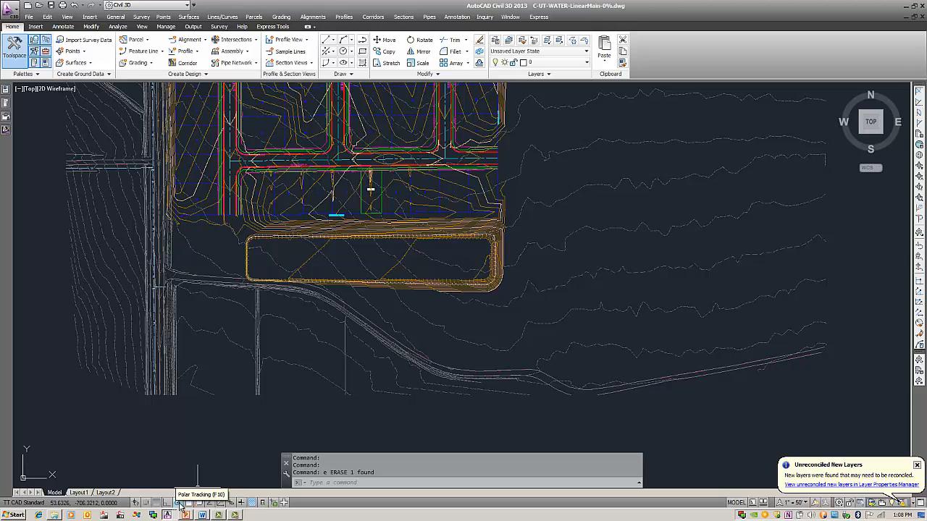
- Add 11.25 degrees as an additional polar tracking angle in the drafting settings
right_click(179, 505)
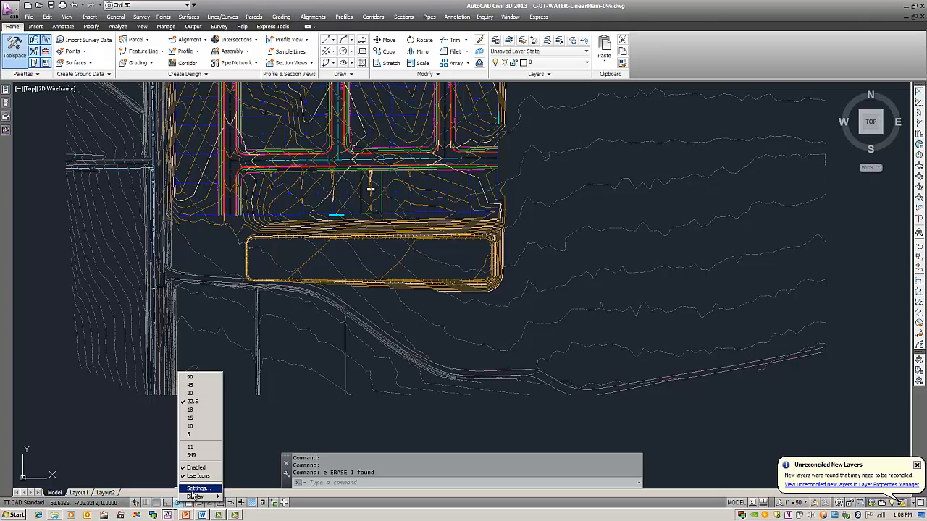
click(197, 488)
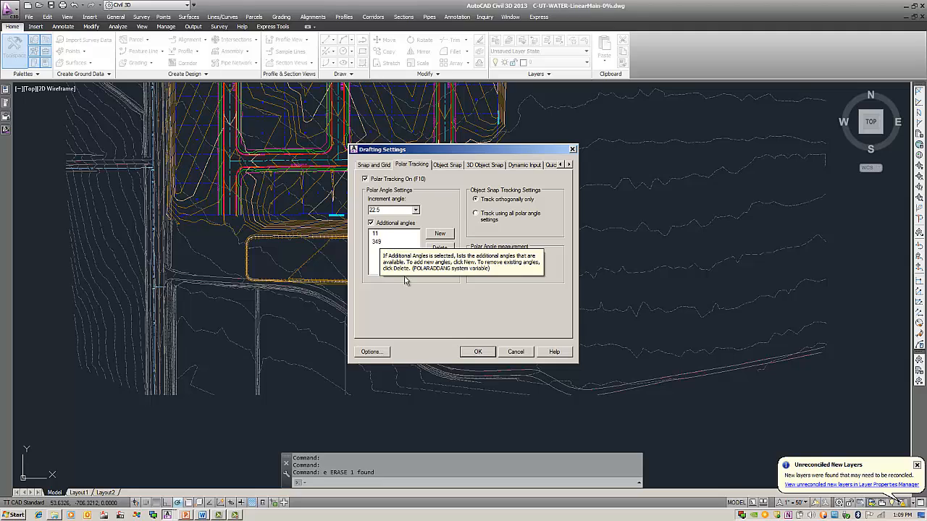
click(446, 238)
text(1)
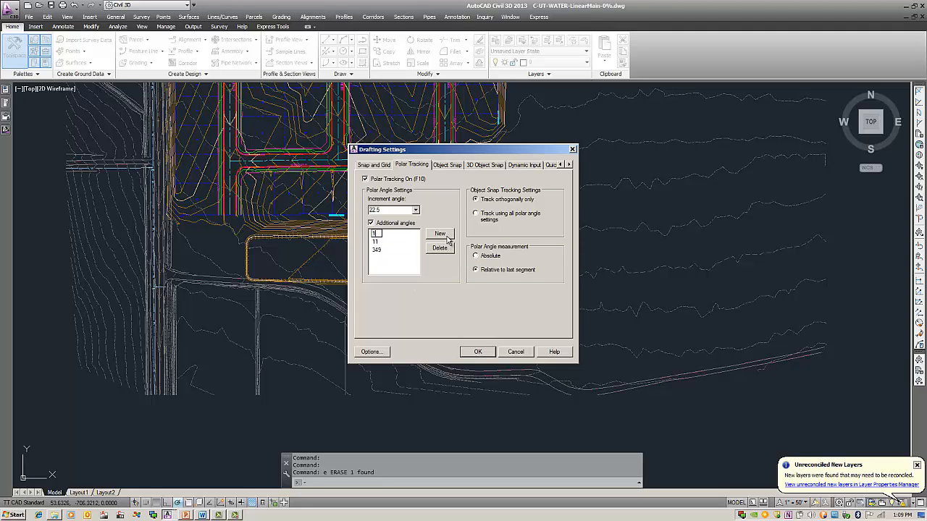
text(1.25)
click(409, 269)
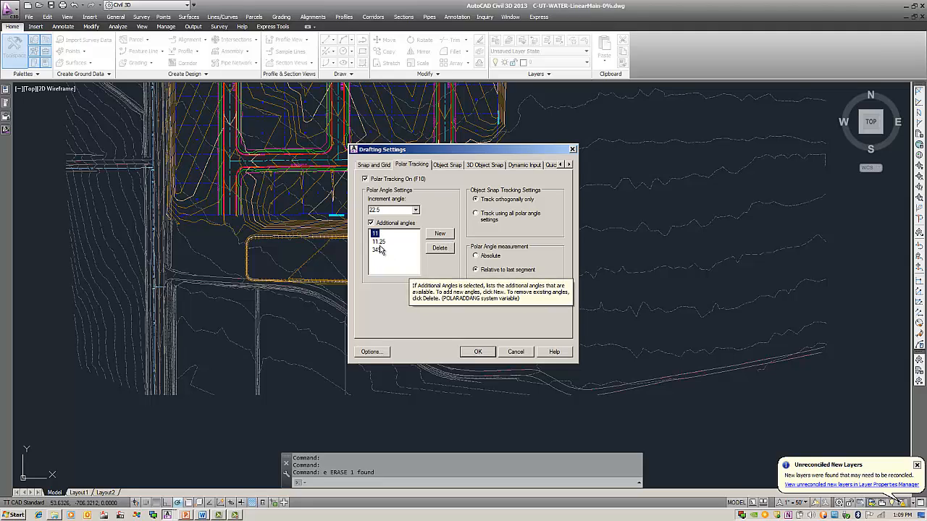
click(478, 352)
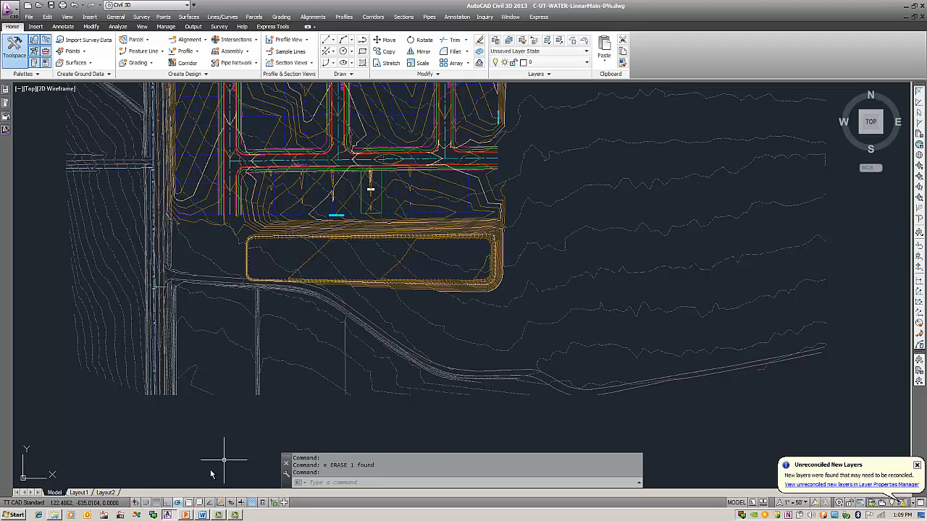
- Delete the duplicate 11-degree entry from the additional polar tracking angles
right_click(178, 502)
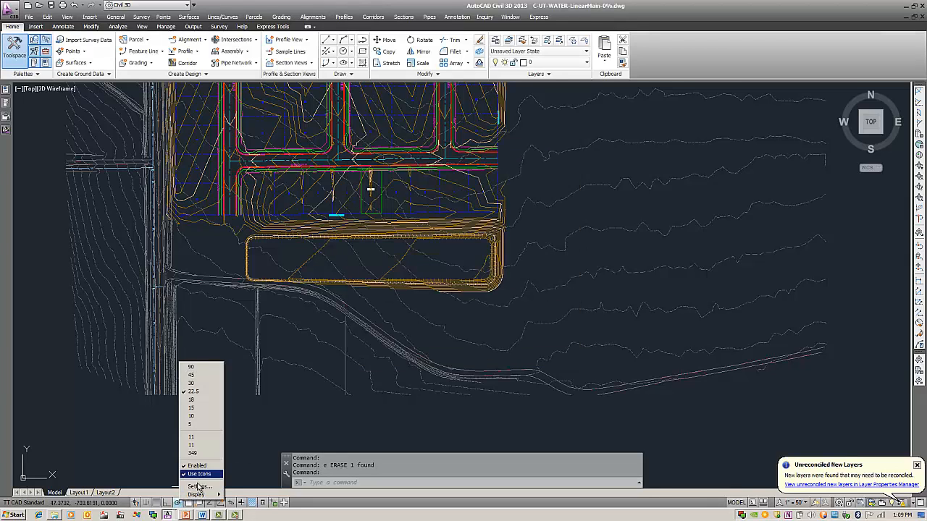
click(198, 486)
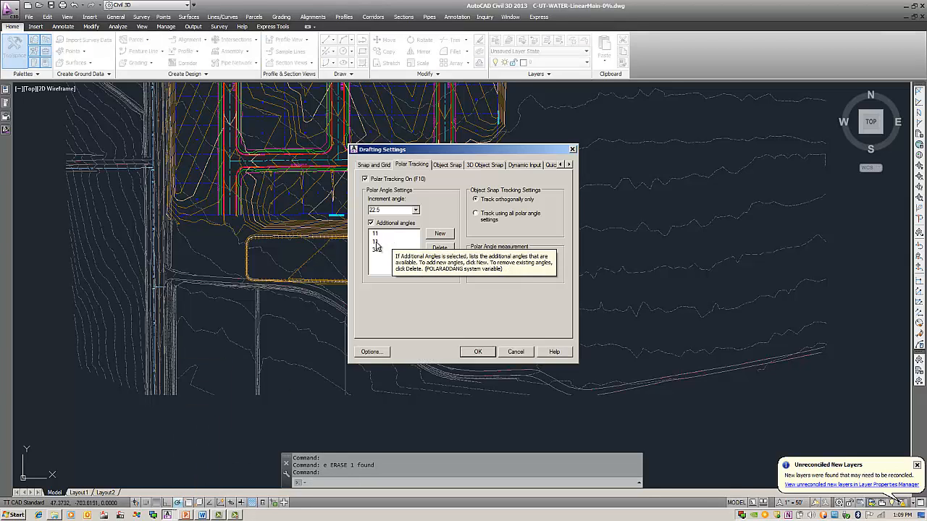
click(376, 245)
click(437, 251)
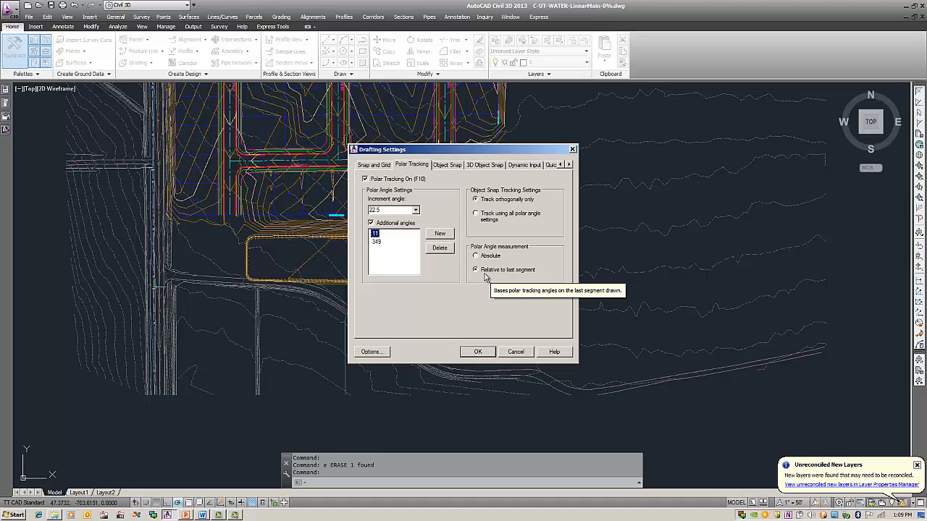
click(478, 352)
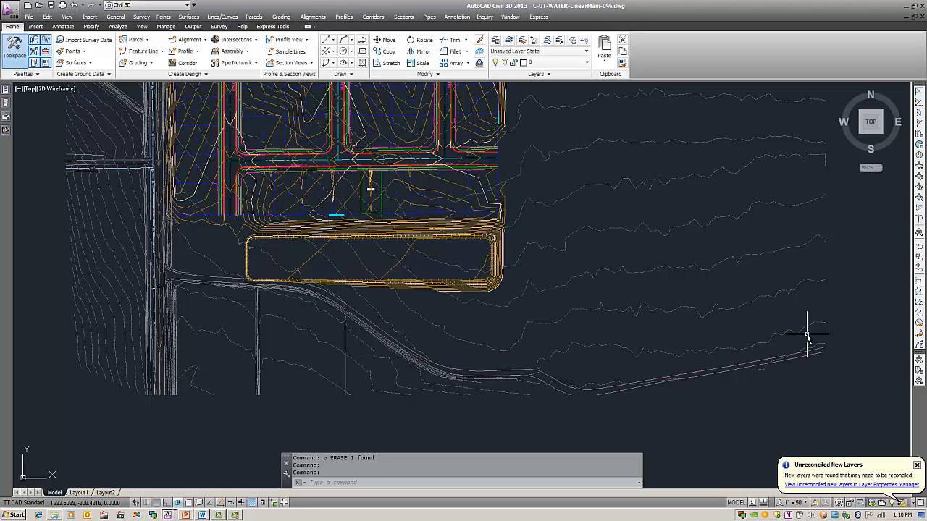
- Start a polyline at the east end of the southern road and lay its angled segments westward along the road to the pond's southern edge
text(pl)
key(Return)
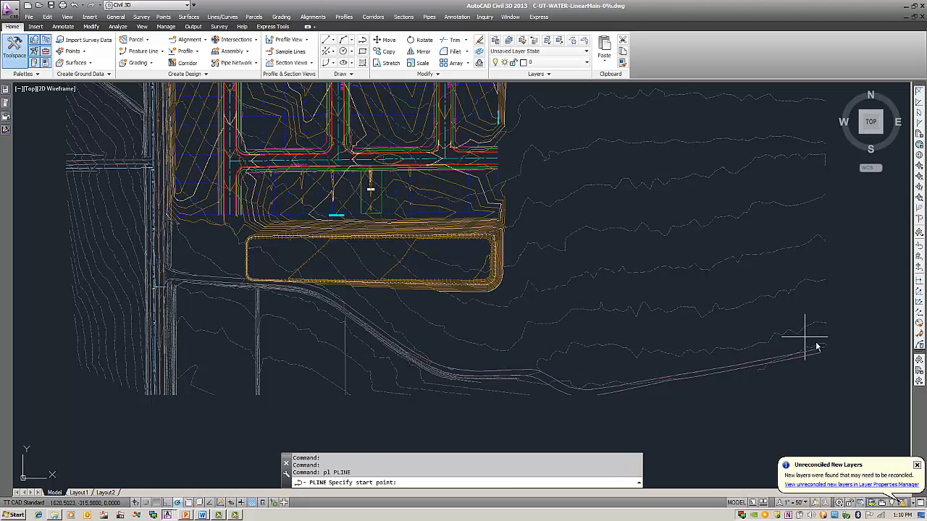
click(825, 343)
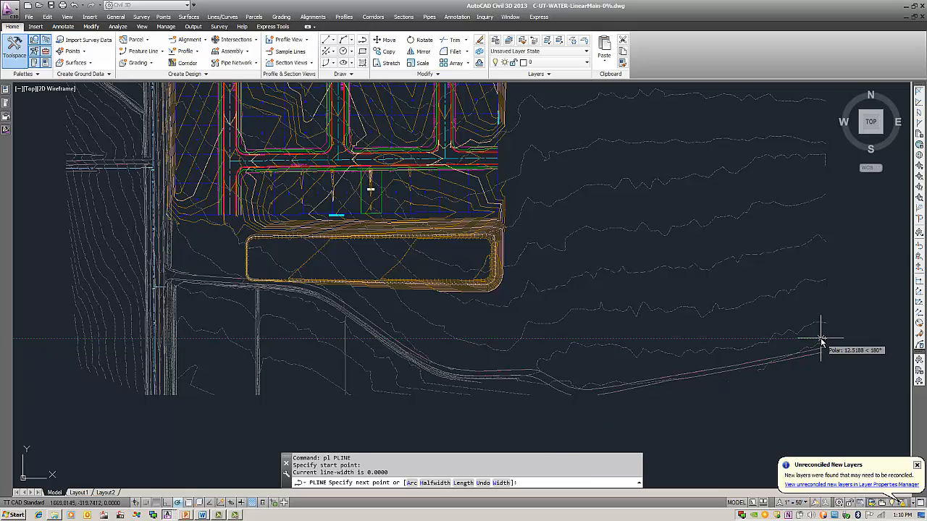
click(822, 338)
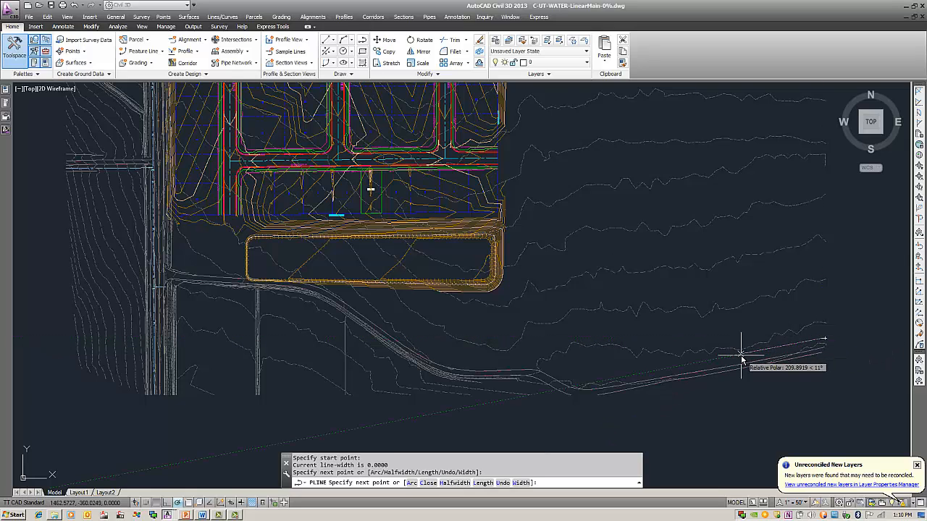
click(588, 380)
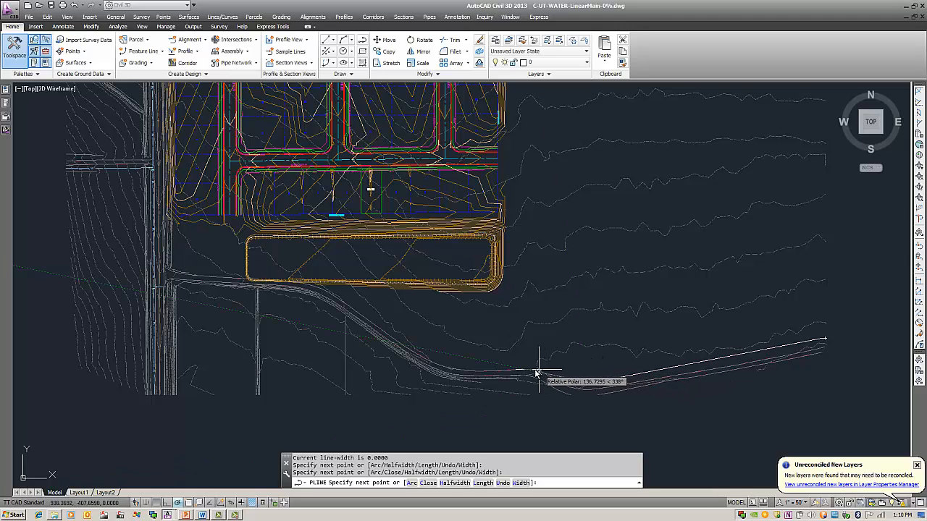
click(444, 354)
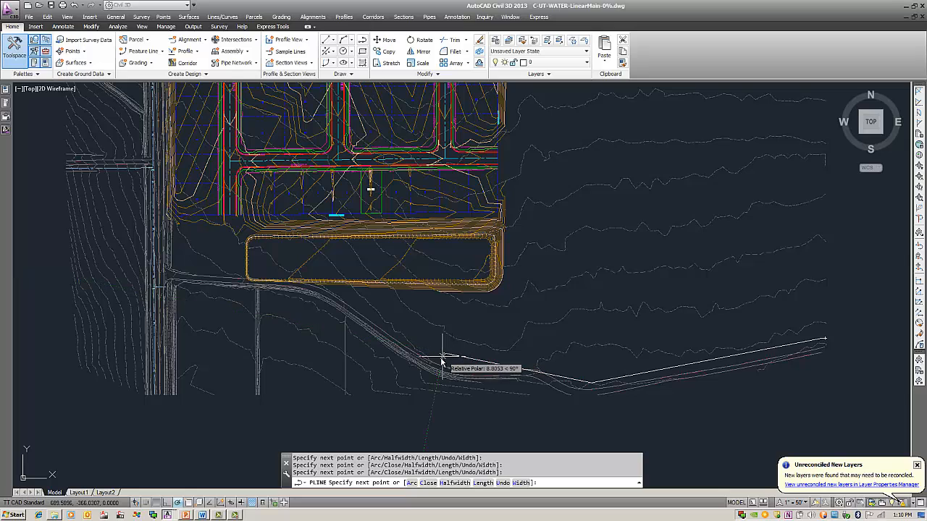
click(319, 279)
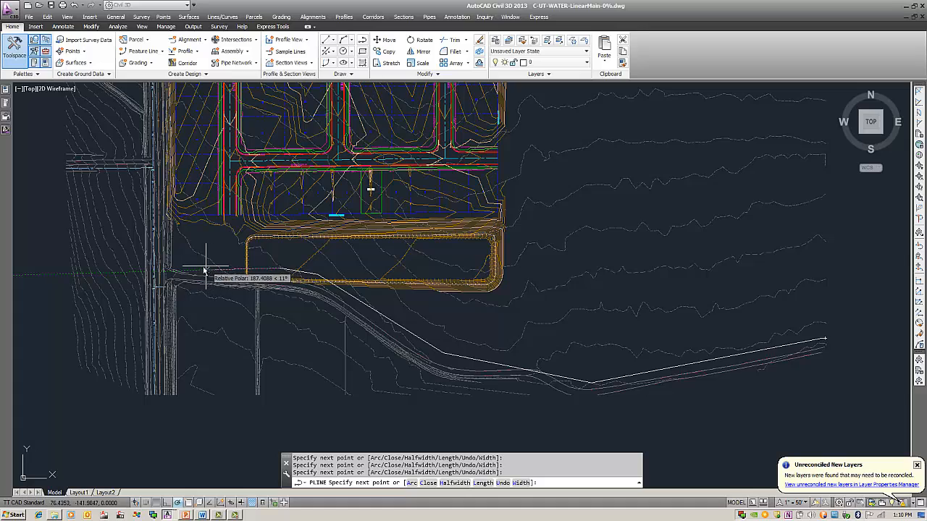
- Finish the polyline across to the western road, ending it perpendicular to the existing water main marked W
scroll(156, 272, up, 2)
middle_drag(157, 273, 246, 279)
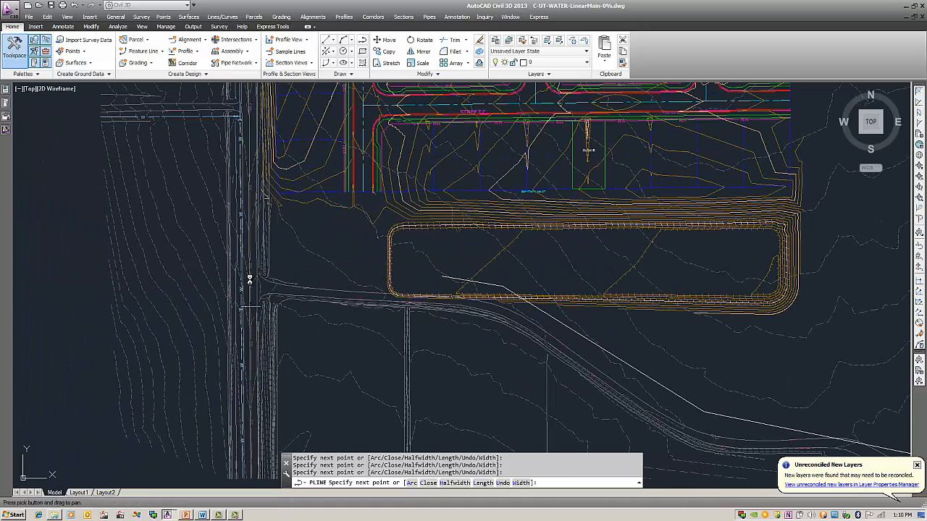
scroll(246, 277, up, 1)
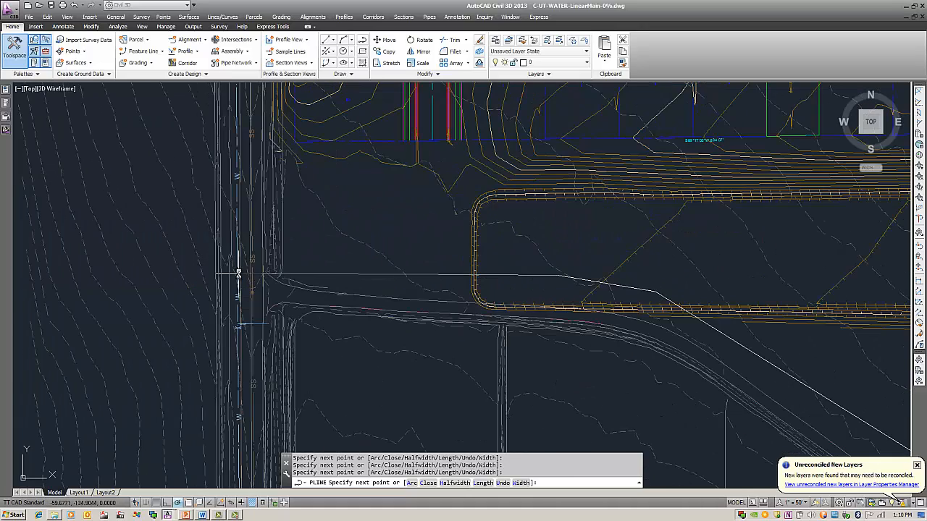
shift+right_click(238, 274)
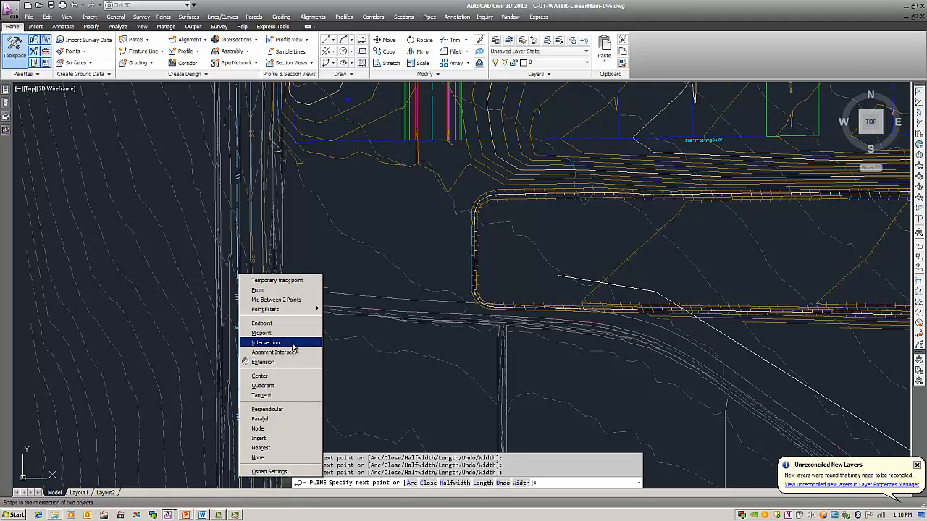
click(281, 410)
scroll(235, 271, up, 3)
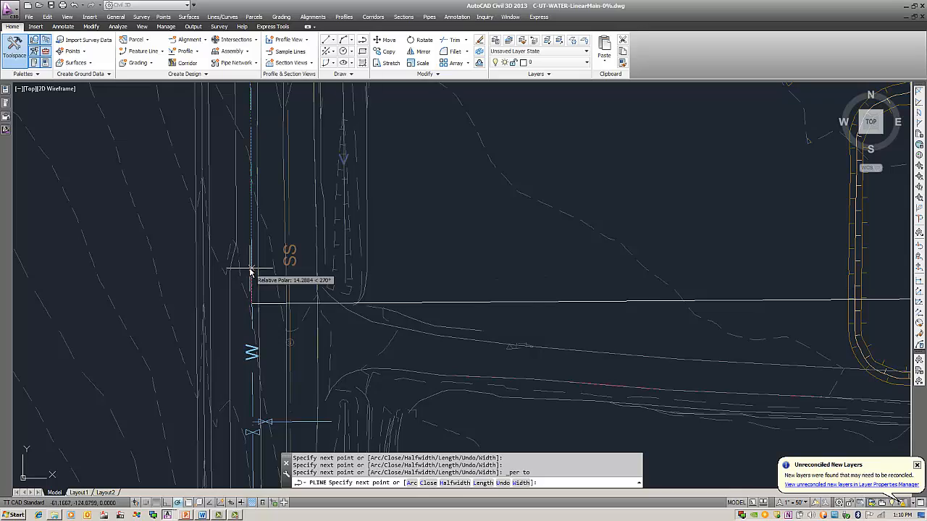
click(251, 266)
scroll(355, 275, down, 4)
key(Return)
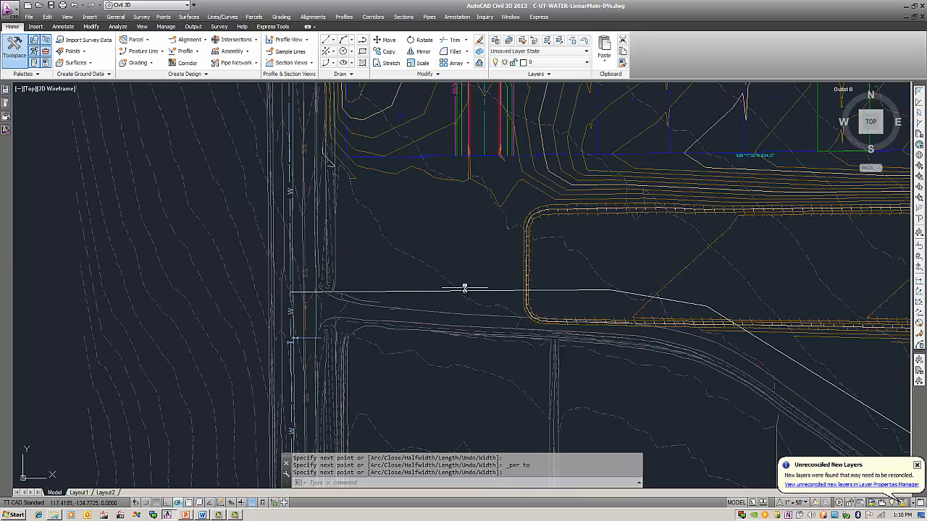
- Start creating an alignment from objects using the new polyline, and accept the proposed alignment direction
scroll(466, 287, down, 4)
scroll(422, 296, up, 3)
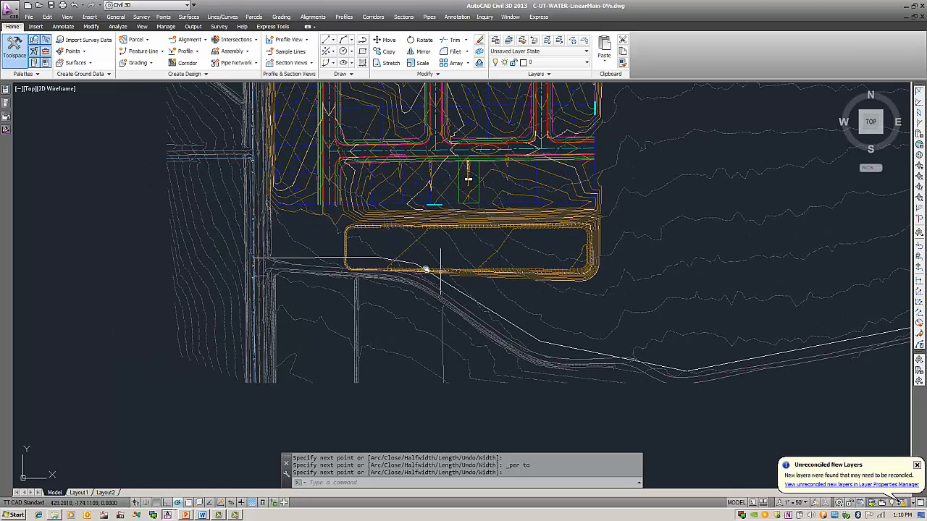
click(364, 258)
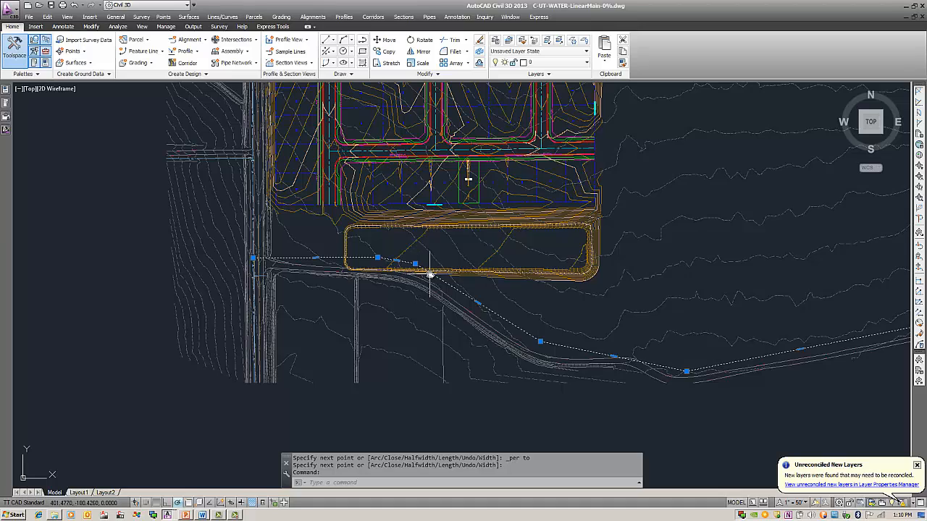
mouse_move(525, 287)
middle_down()
mouse_move(397, 278)
mouse_move(515, 311)
middle_up()
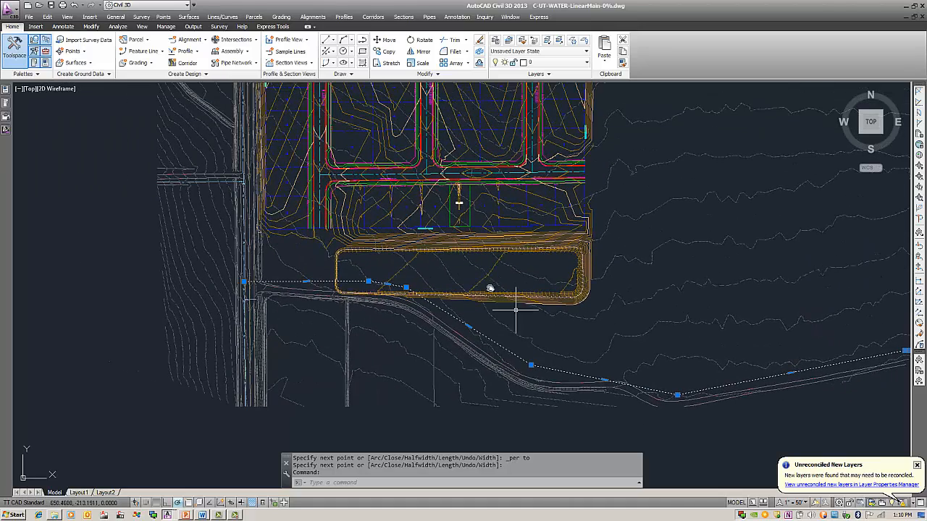
click(207, 41)
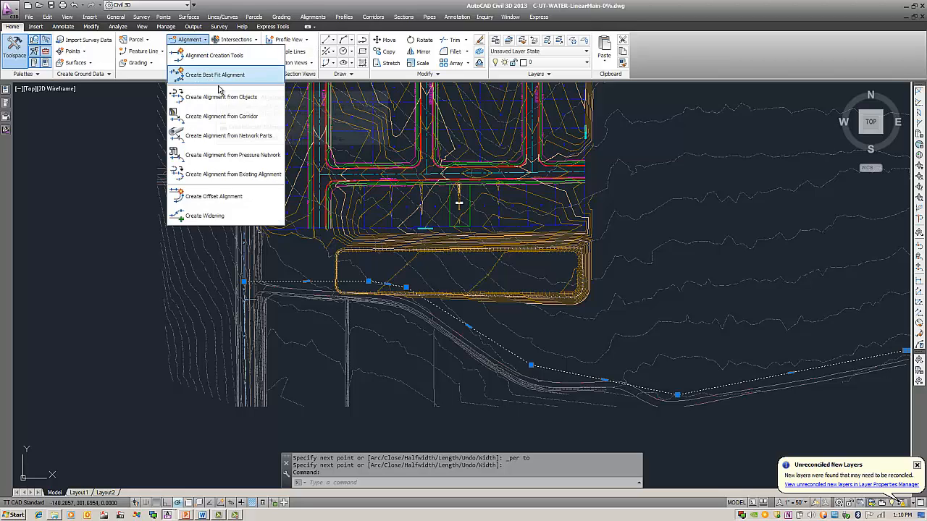
click(213, 102)
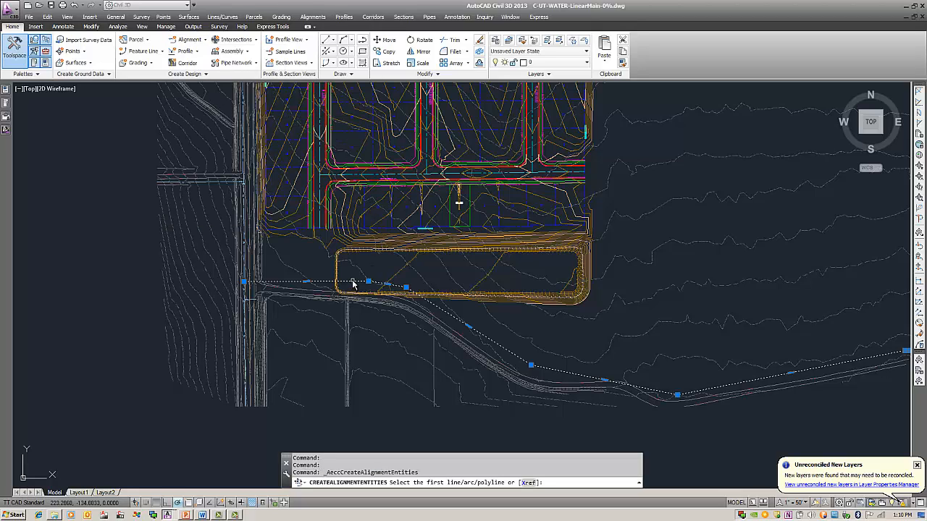
click(279, 284)
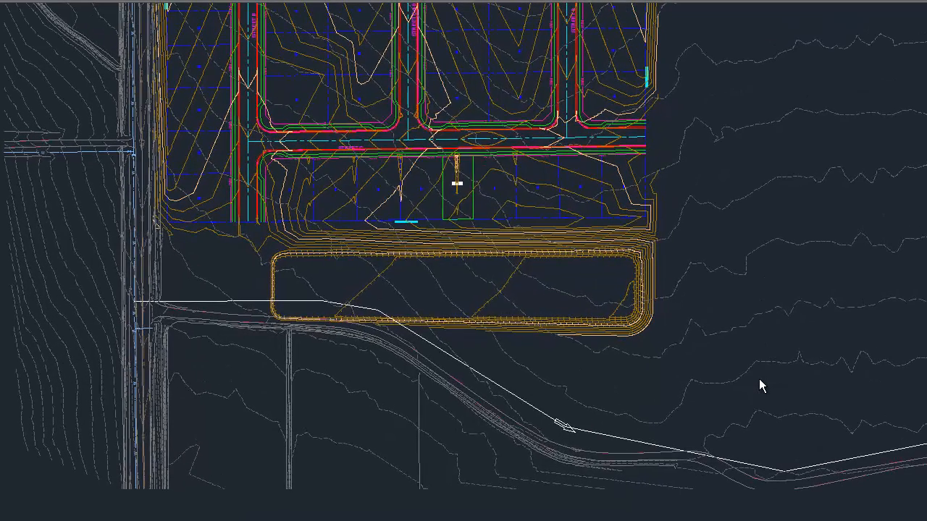
key(Return)
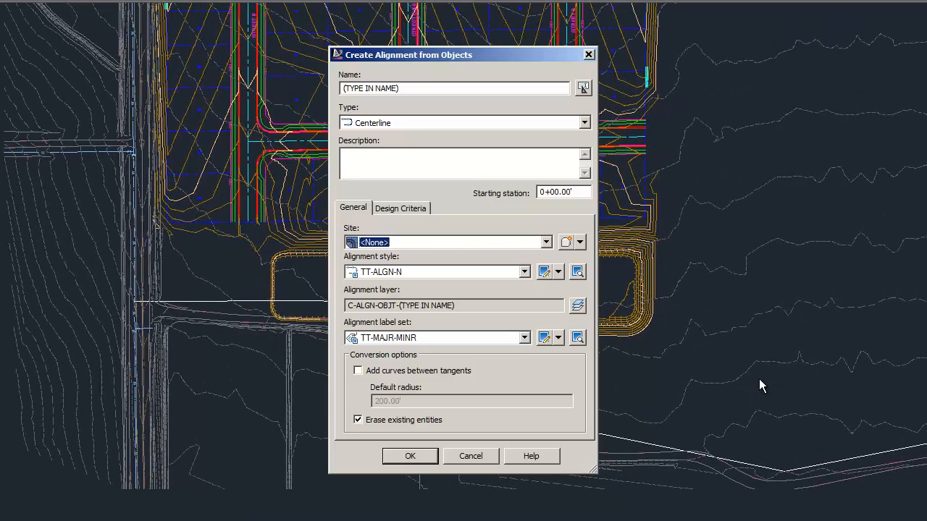
- Name the alignment 24'' Main and create it as a centerline with the offered style and label set, erasing the source polyline
drag(400, 87, 269, 94)
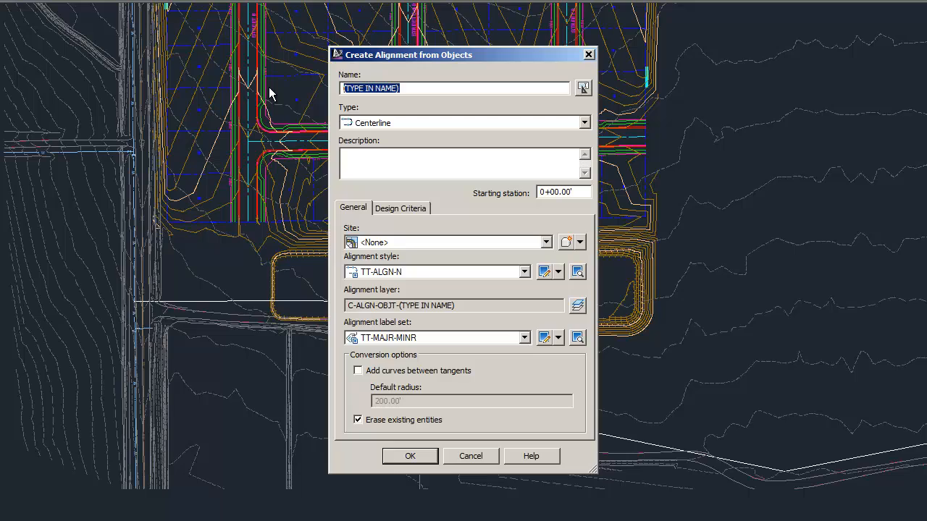
text(24)
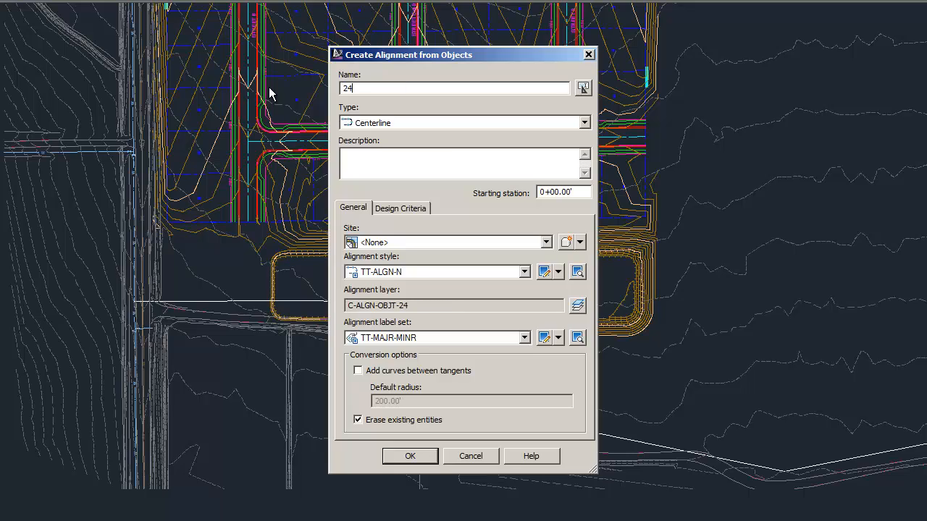
text('')
text( Main)
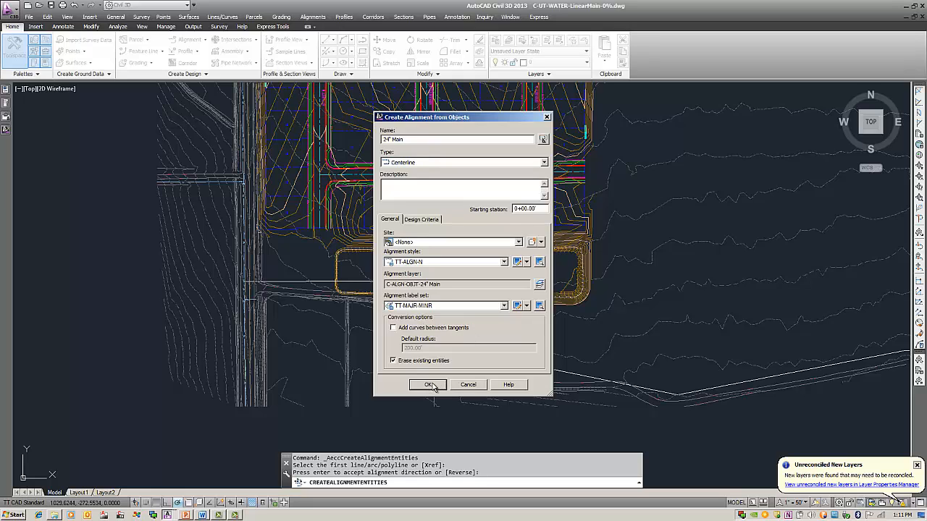
click(428, 385)
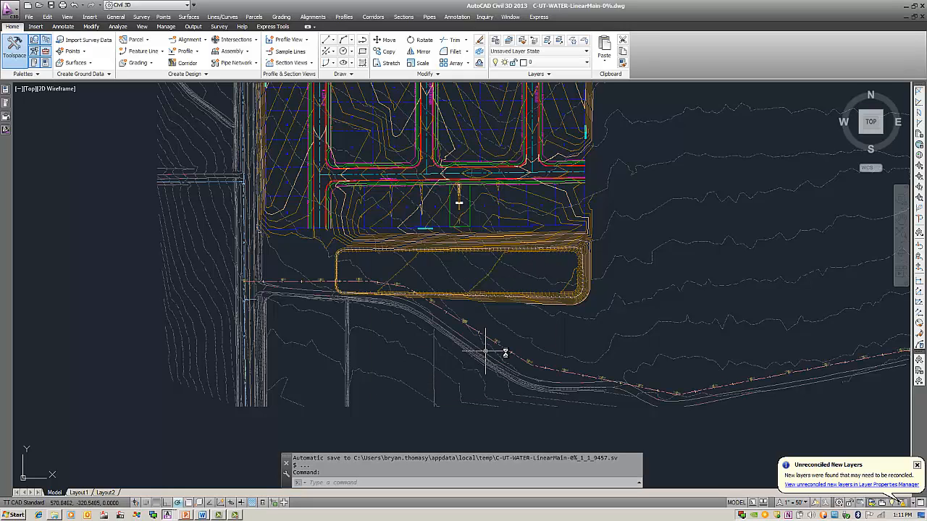
mouse_move(454, 341)
middle_down()
mouse_move(387, 323)
mouse_move(396, 311)
middle_up()
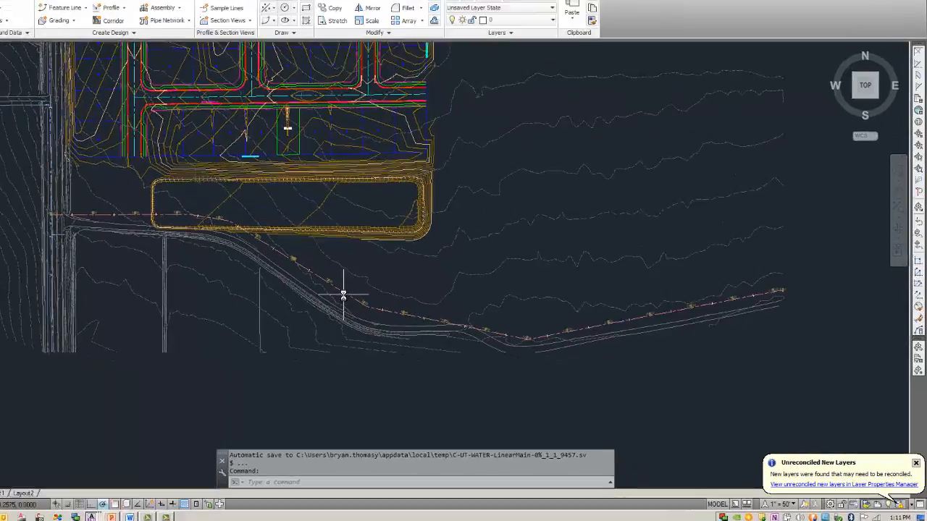